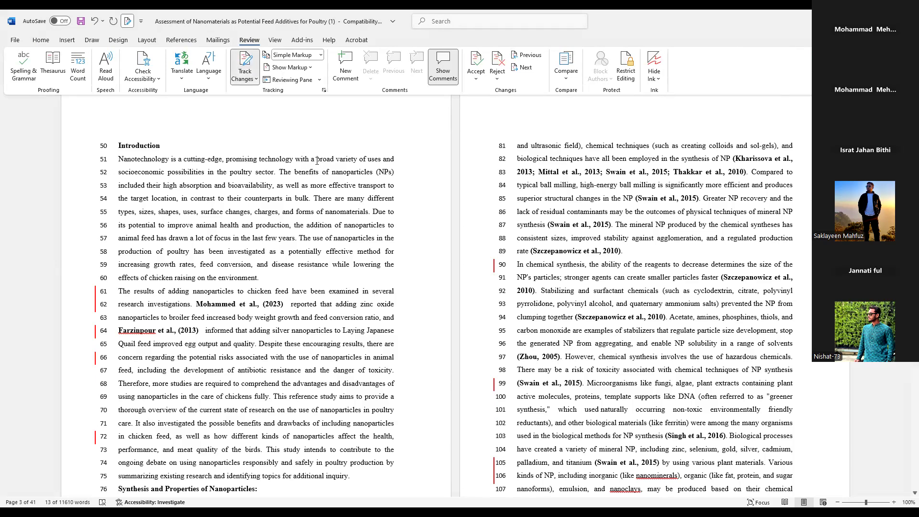
# Try deleting the word "broad" from the Introduction's first sentence, and undo the deletion
pyautogui.moveTo(316, 160); pyautogui.dragTo(334, 160)
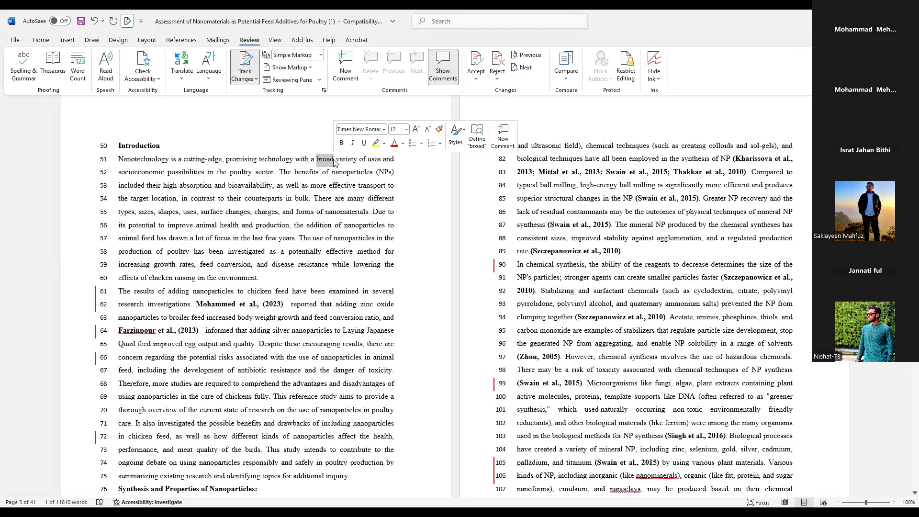
pyautogui.press('Delete')
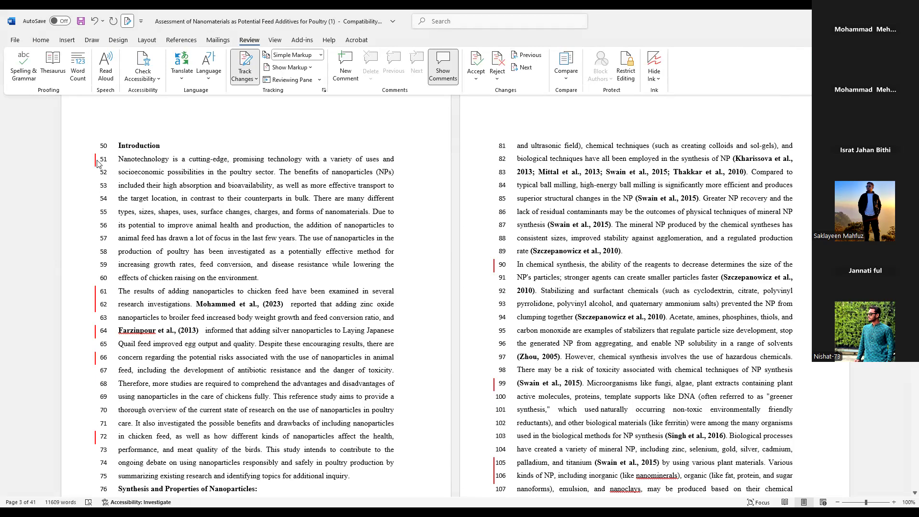
pyautogui.click(95, 22)
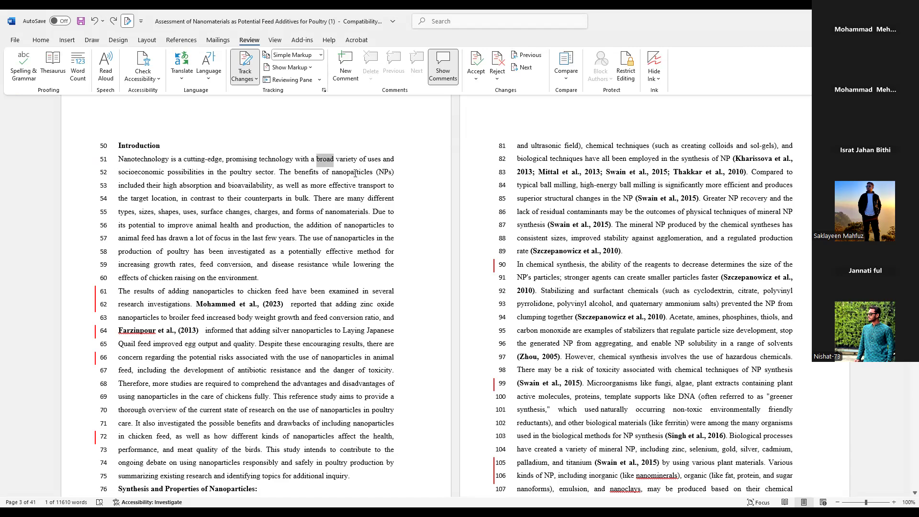
# Insert a trial letter "b" after "broad" in the Introduction's first sentence, and remove it
pyautogui.click(335, 161)
pyautogui.write('b')
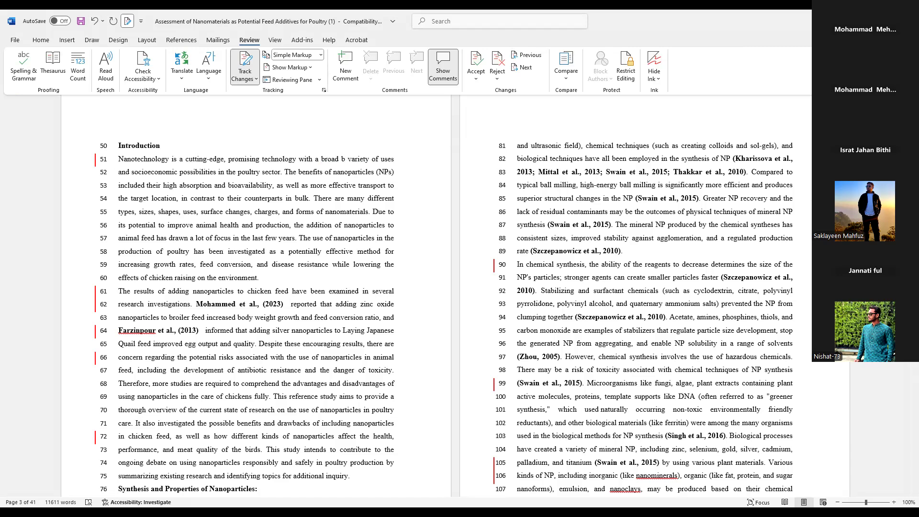
pyautogui.press('BackSpace')
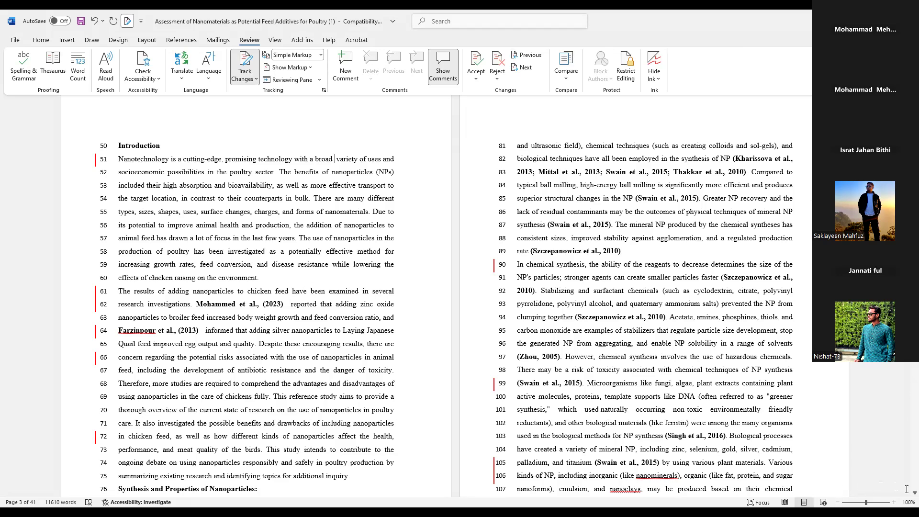
# Switch the tracked changes display from Simple Markup to All Markup in the Introduction
pyautogui.scroll(-3, 905, 498)
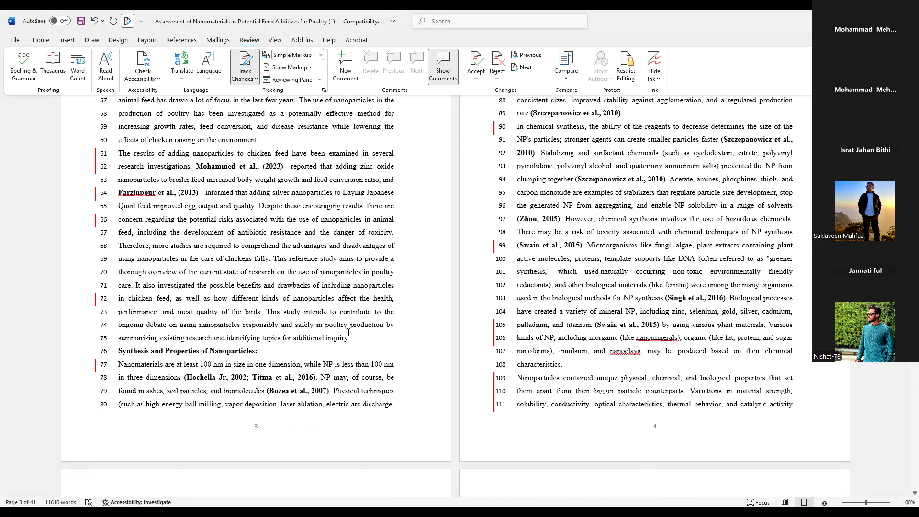
pyautogui.rightClick(94, 198)
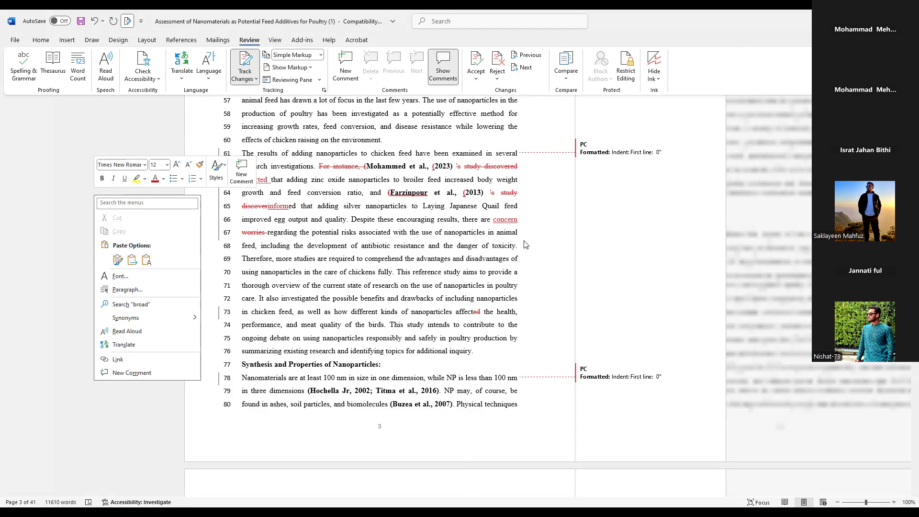
pyautogui.click(483, 354)
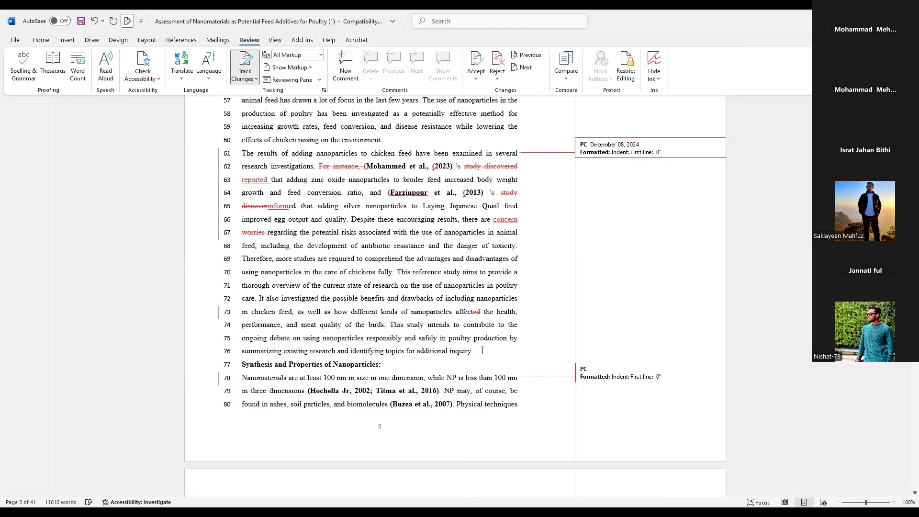
# Add the trial text "A boy" after "additional inquiry." at the end of the Introduction, and erase it
pyautogui.write('a boy')
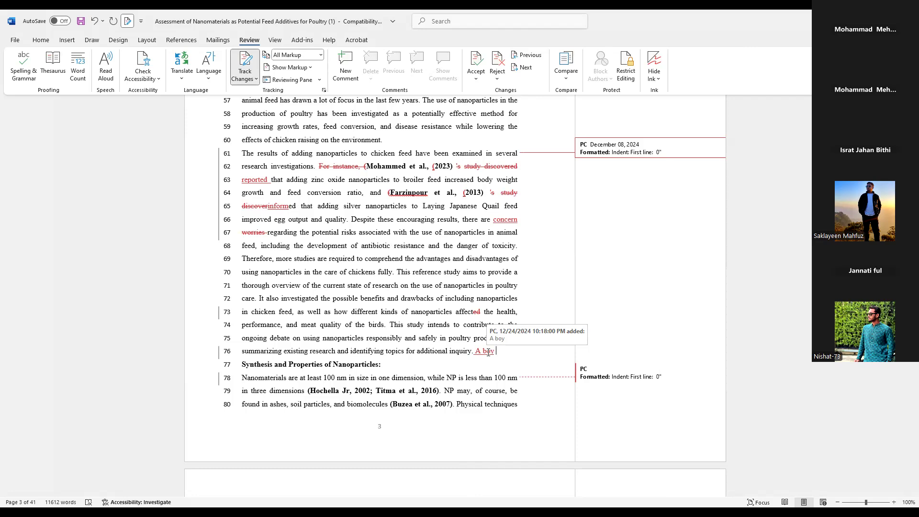
pyautogui.press('BackSpace')
pyautogui.press('BackSpace')
pyautogui.press('BackSpace')
pyautogui.press('BackSpace')
pyautogui.press('BackSpace')
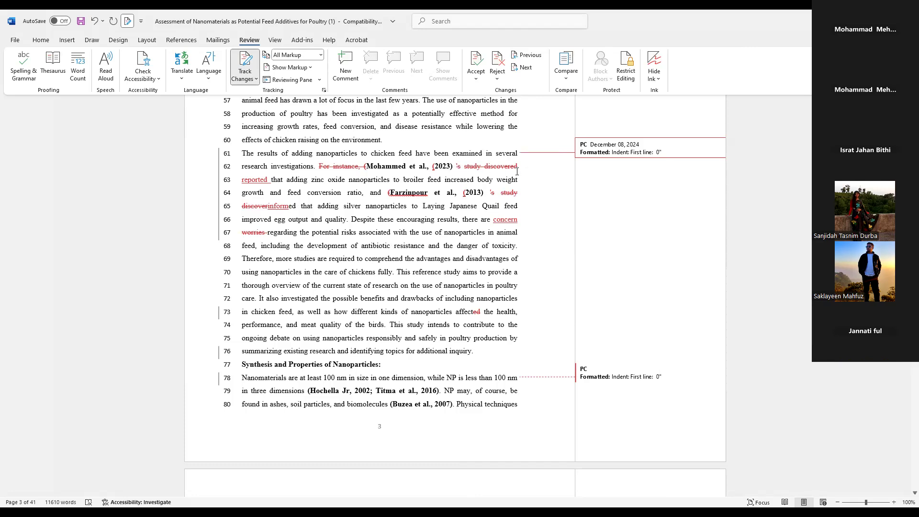
# Accept the tracked deletions of "'s" and "study discovered" and the insertion of "reported" after the 2023 citation
pyautogui.moveTo(517, 172)
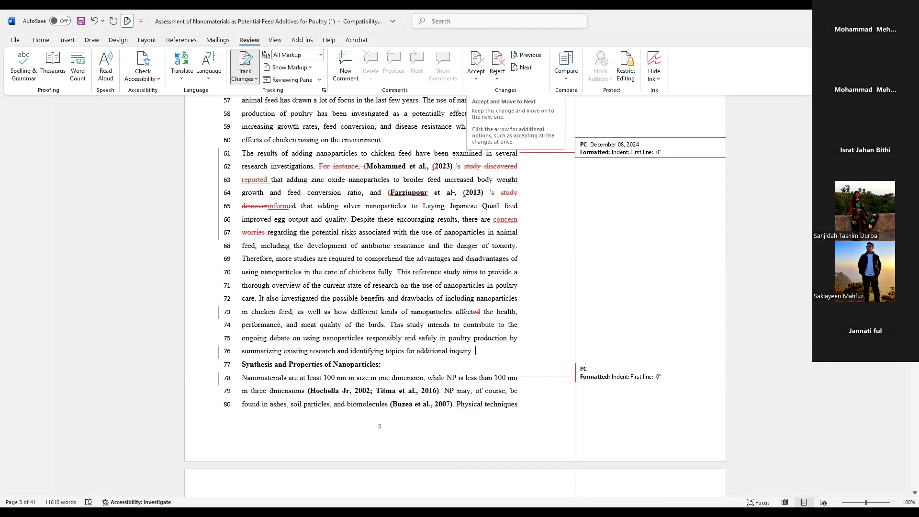
pyautogui.click(481, 57)
pyautogui.click(481, 59)
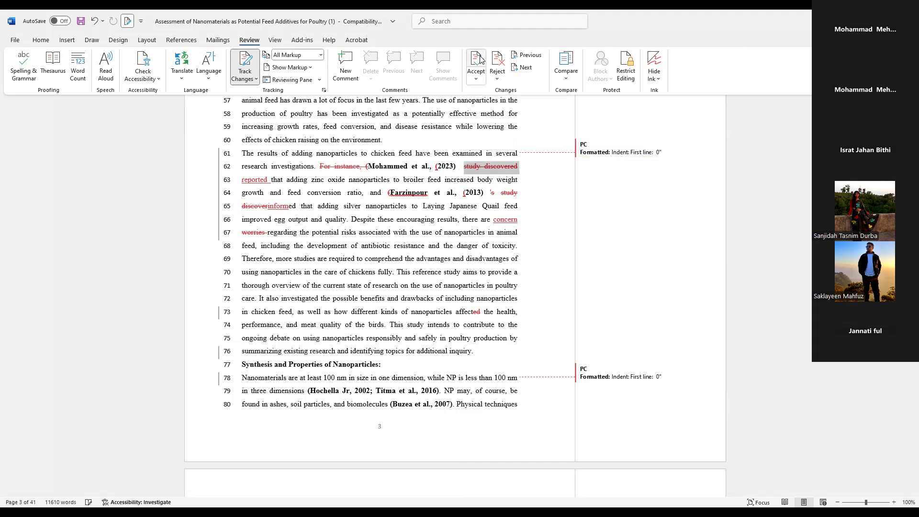
pyautogui.click(481, 59)
pyautogui.click(481, 59)
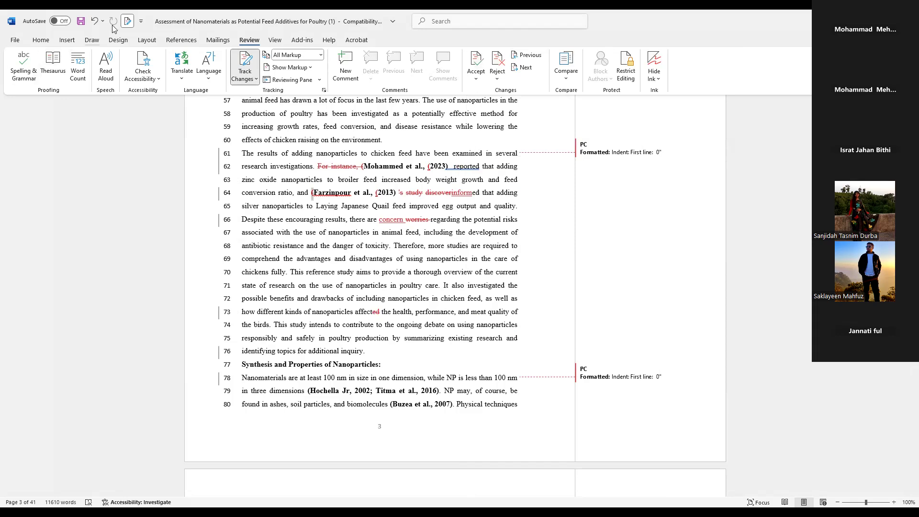
# Undo the acceptance of the tracked changes after the 2023 citation
pyautogui.click(94, 22)
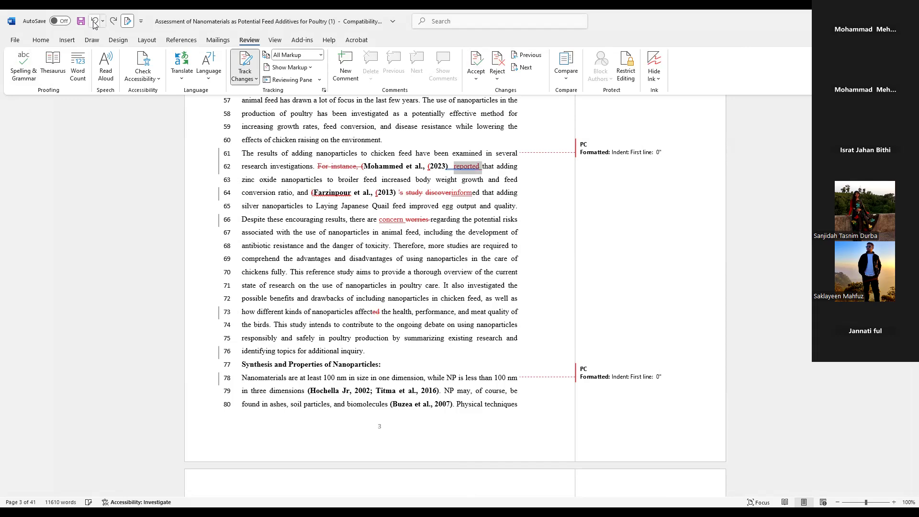
pyautogui.click(95, 23)
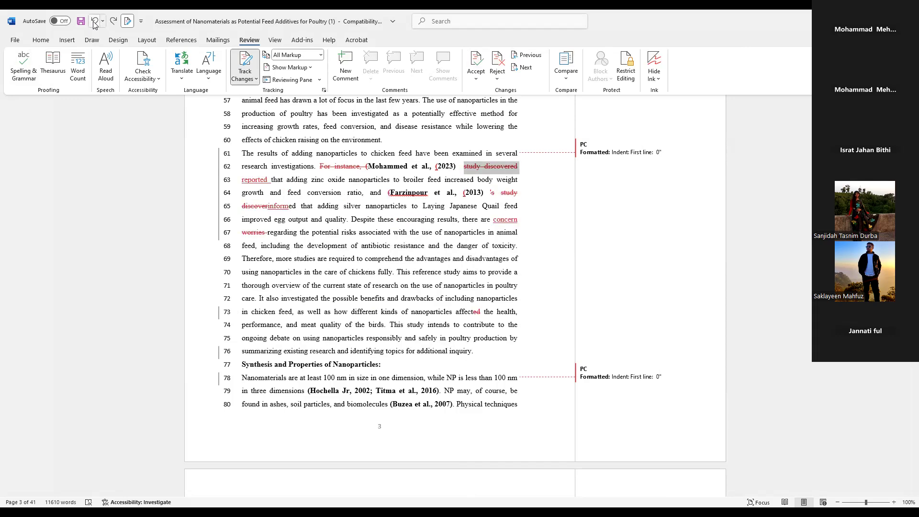
pyautogui.click(95, 22)
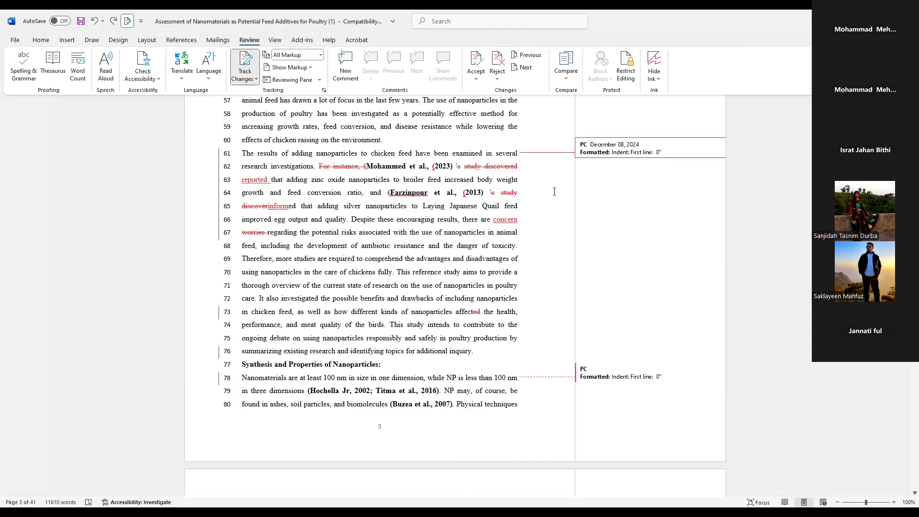
# Try rejecting the tracked deletion of "'s" after the 2023 citation, and undo the rejection
pyautogui.click(457, 166)
pyautogui.click(496, 60)
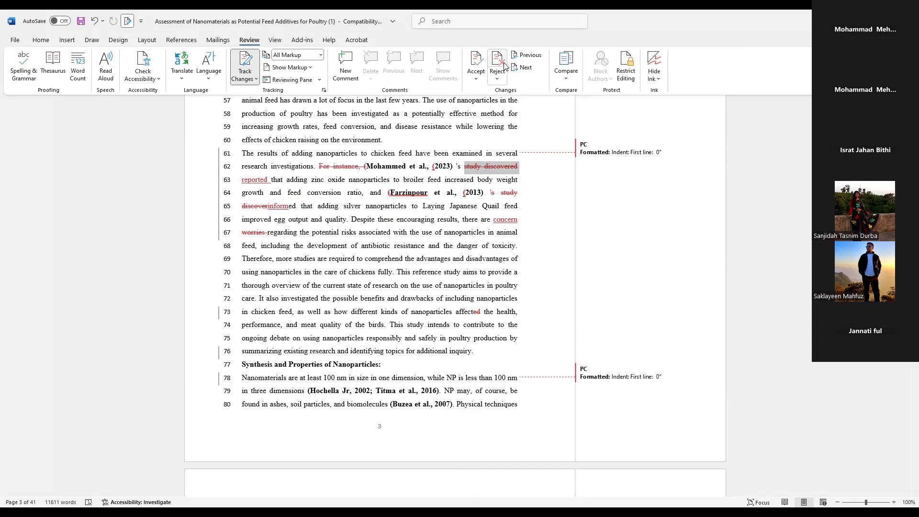
pyautogui.click(93, 22)
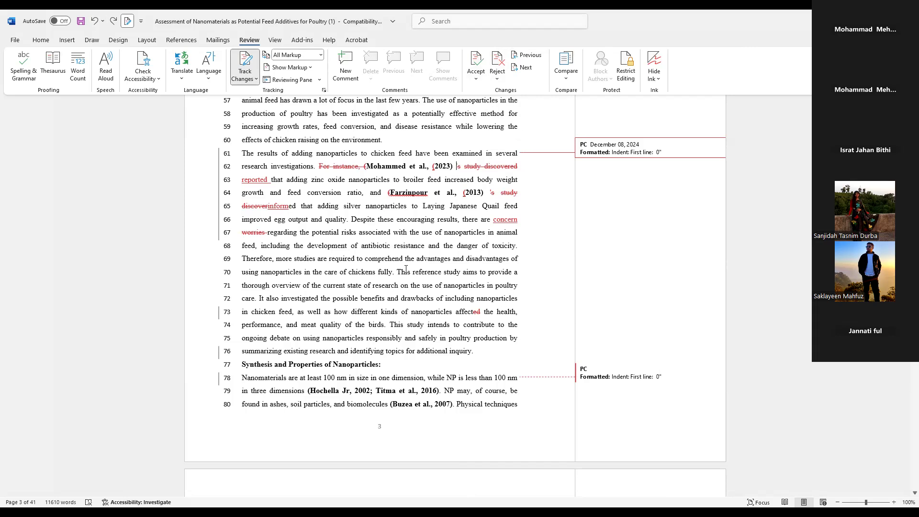
# Attach the comment "Write reference" to the text "This reference study aims to provide a"
pyautogui.moveTo(397, 272); pyautogui.dragTo(520, 274)
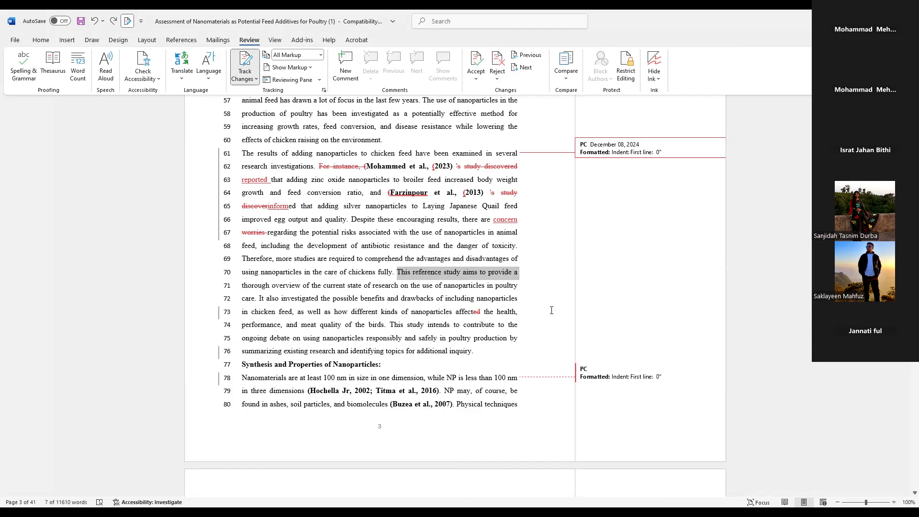
pyautogui.click(345, 64)
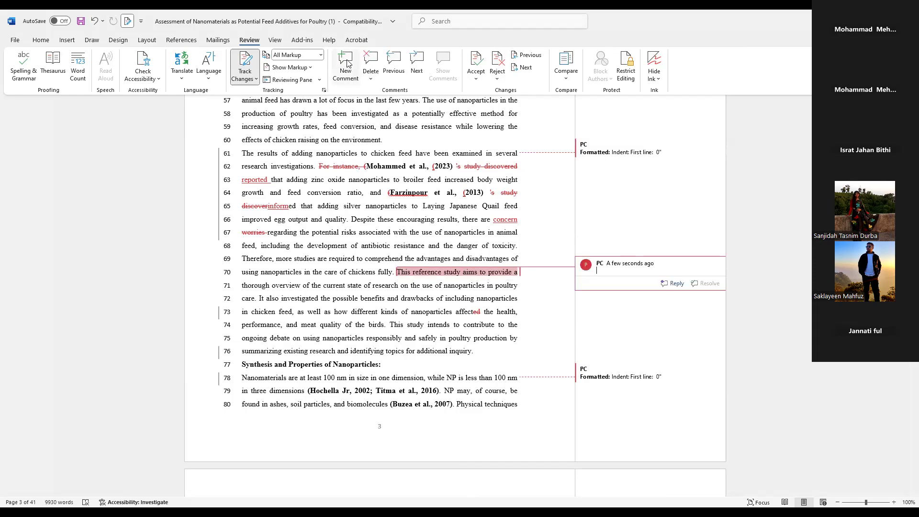
pyautogui.write('w')
pyautogui.write('rite re')
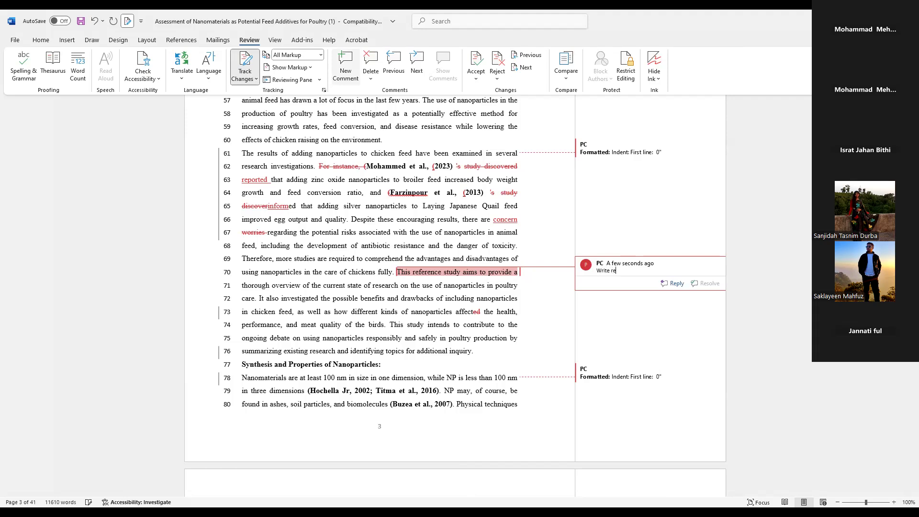
pyautogui.write('ference')
# Reply "done" to the "Write reference" comment
pyautogui.click(676, 283)
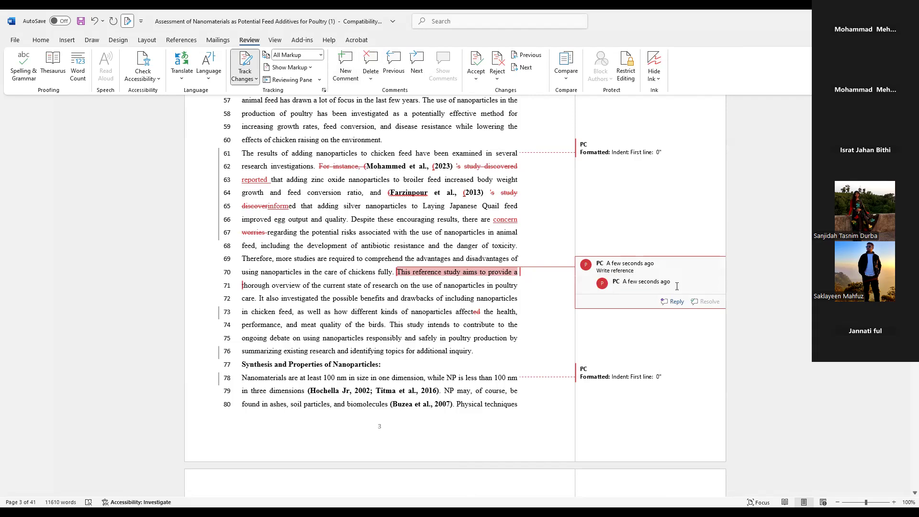
pyautogui.write('done')
pyautogui.scroll(-1, 454, 296)
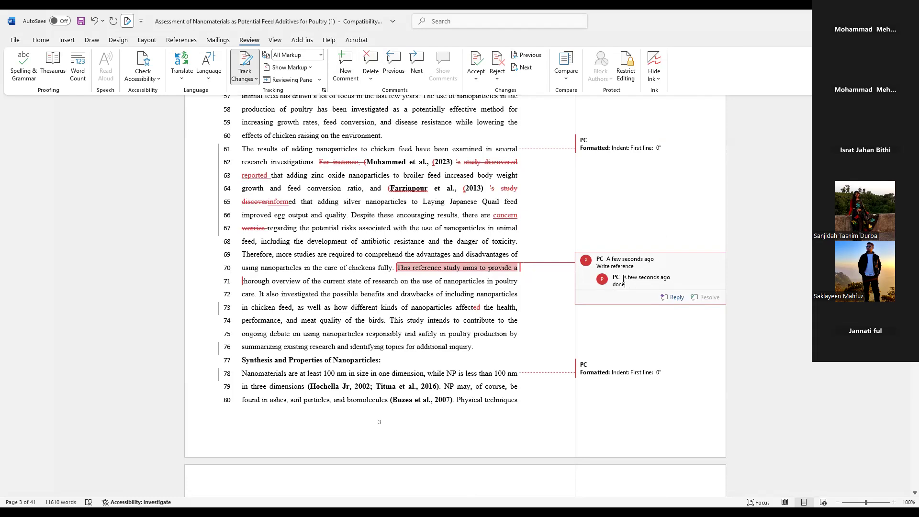
# Try erasing the text of the "done" reply and the "Write reference" comment, and undo both erasures
pyautogui.moveTo(624, 285); pyautogui.dragTo(612, 287)
pyautogui.press('BackSpace')
pyautogui.moveTo(634, 266); pyautogui.dragTo(596, 266)
pyautogui.press('BackSpace')
pyautogui.click(94, 22)
pyautogui.click(94, 22)
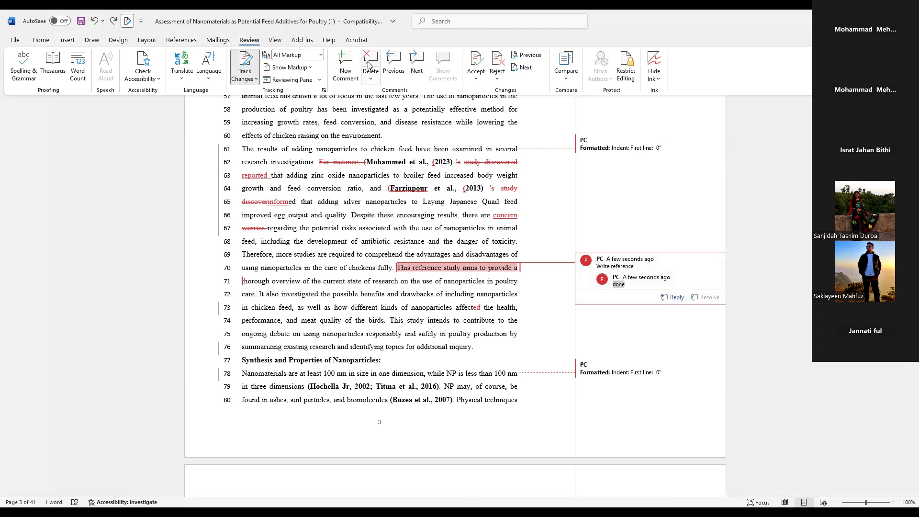
# Delete the "done" reply and its parent comment "Write reference"
pyautogui.click(632, 284)
pyautogui.moveTo(626, 284); pyautogui.dragTo(606, 285)
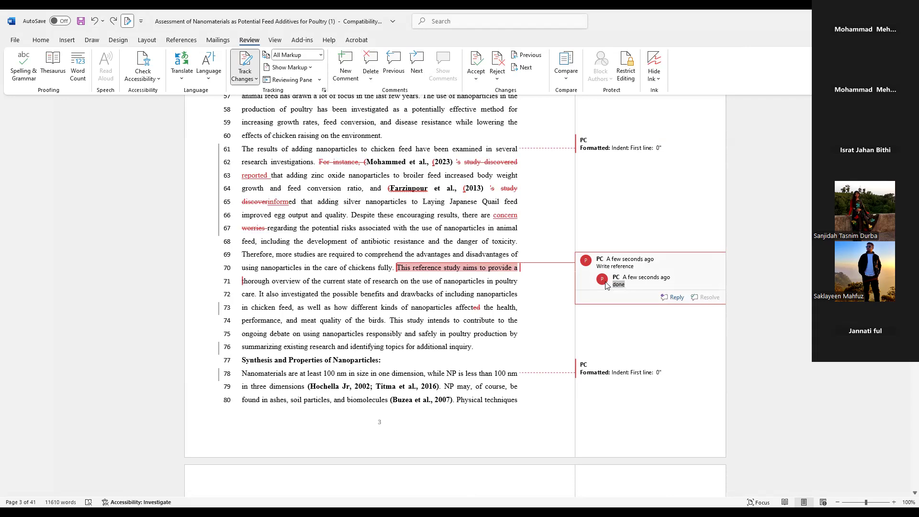
pyautogui.click(371, 59)
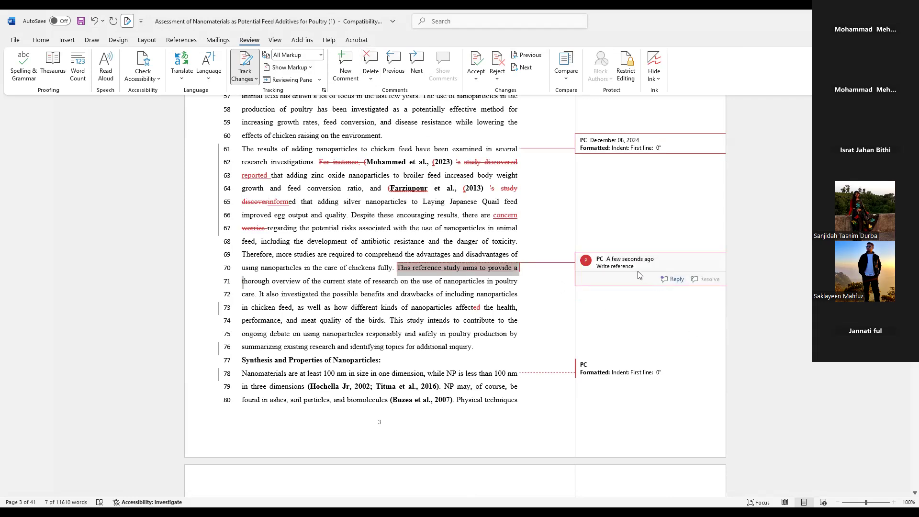
pyautogui.click(367, 62)
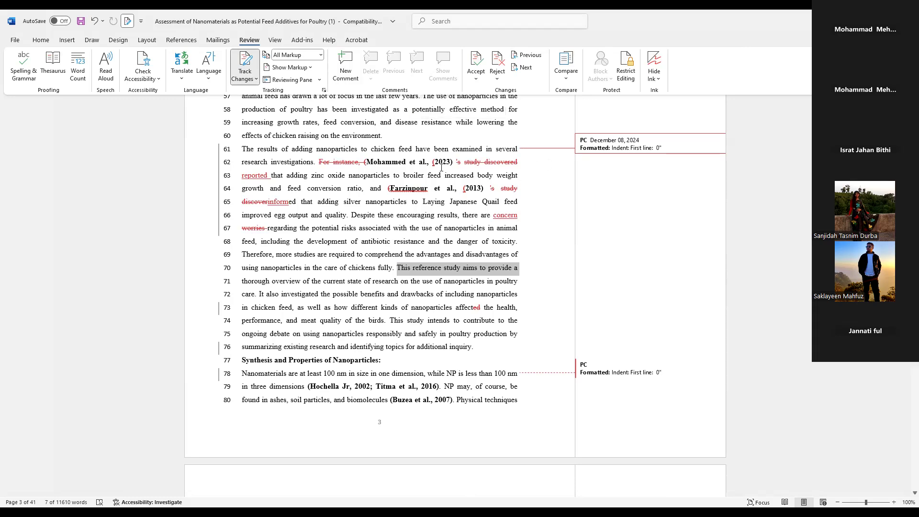
# Look through the manuscript body for remaining tracked changes, from the introduction to the copper nanoparticle section
pyautogui.moveTo(484, 168)
pyautogui.scroll(-20, 379, 287)
pyautogui.scroll(2, 379, 287)
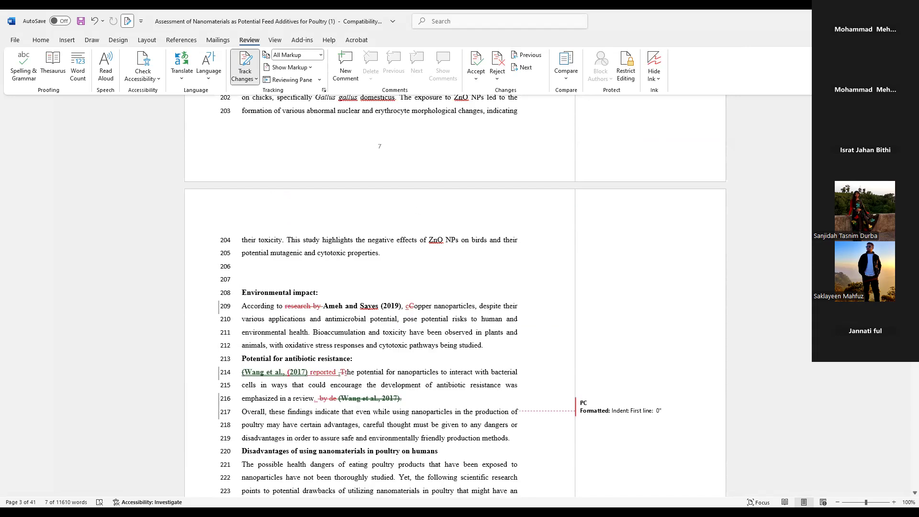
pyautogui.scroll(-1, 380, 287)
pyautogui.scroll(-2, 380, 287)
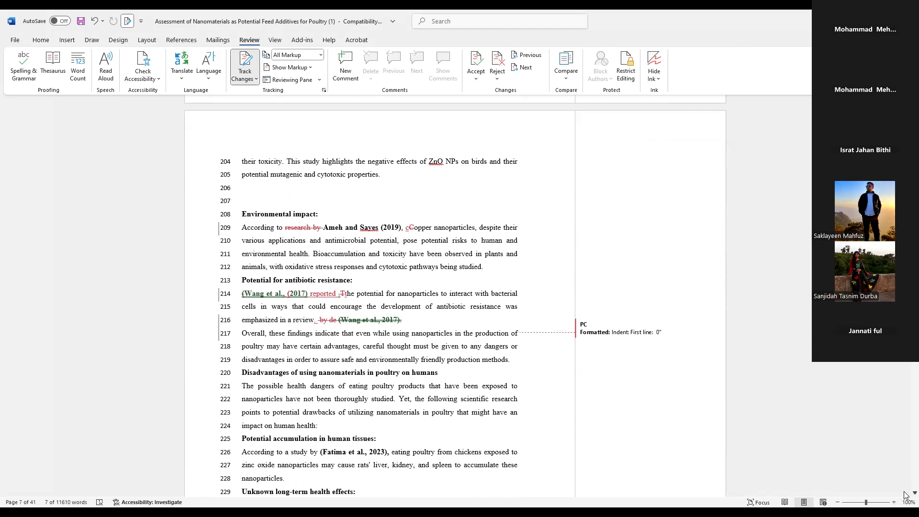
pyautogui.scroll(-1, 905, 495)
pyautogui.scroll(-6, 905, 495)
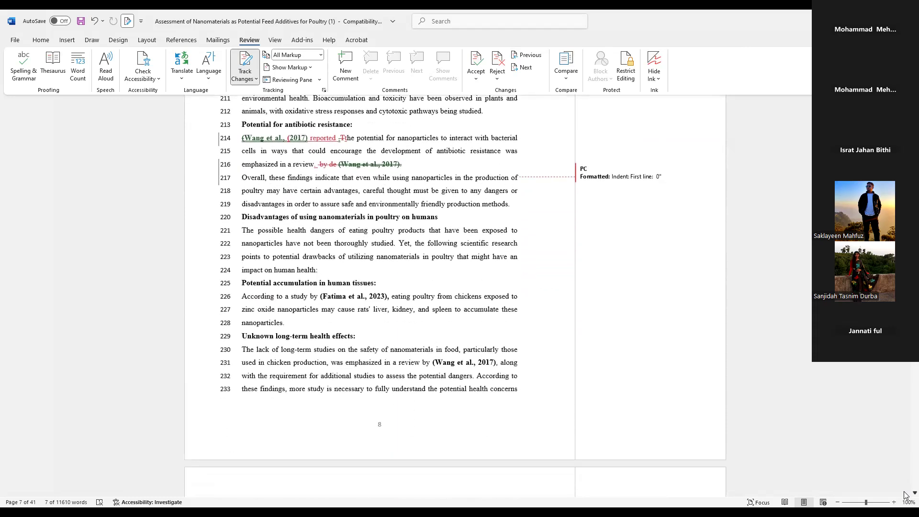
pyautogui.scroll(-6, 905, 495)
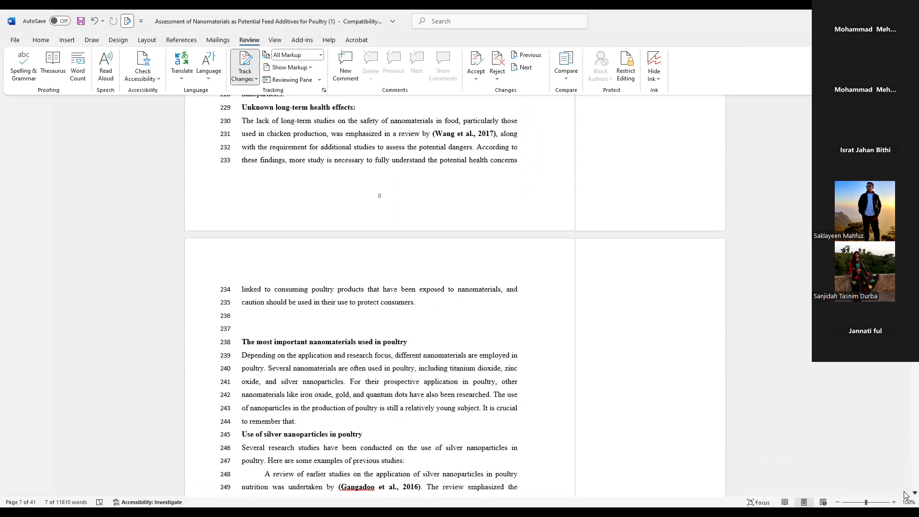
pyautogui.scroll(-11, 906, 495)
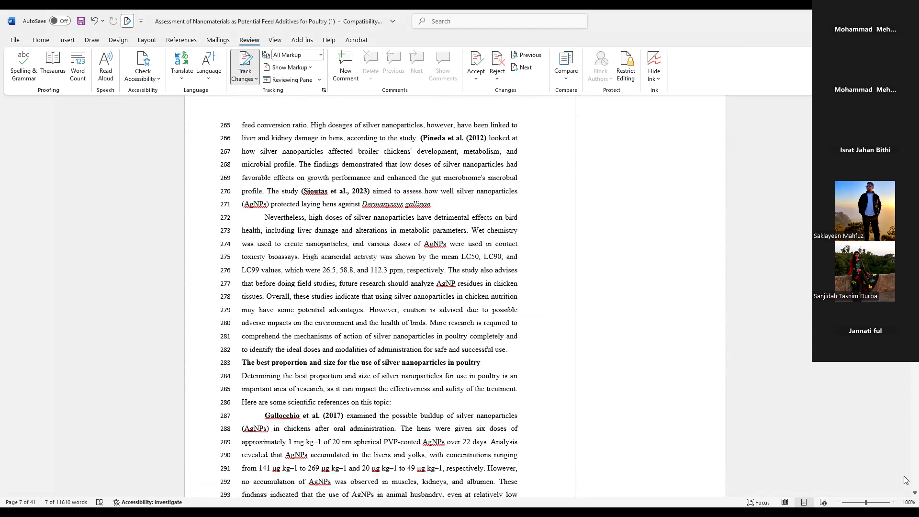
pyautogui.scroll(-20, 905, 480)
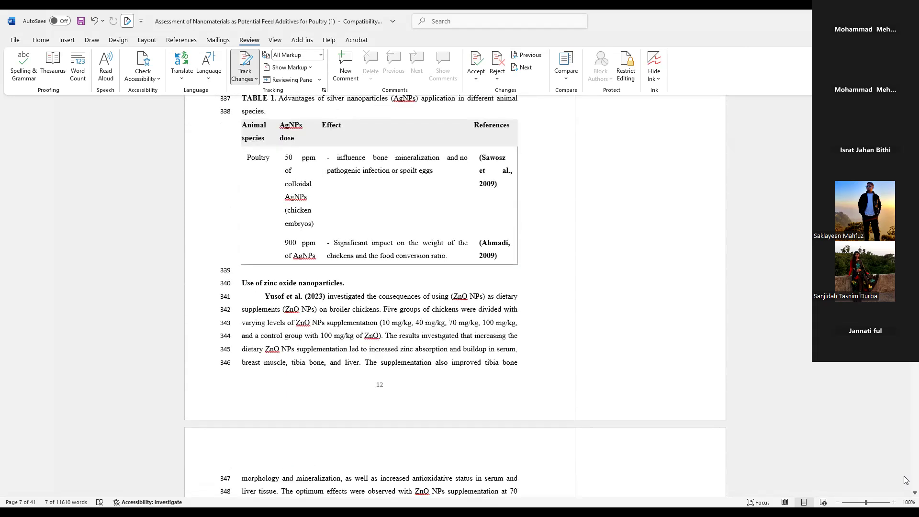
pyautogui.scroll(-20, 905, 480)
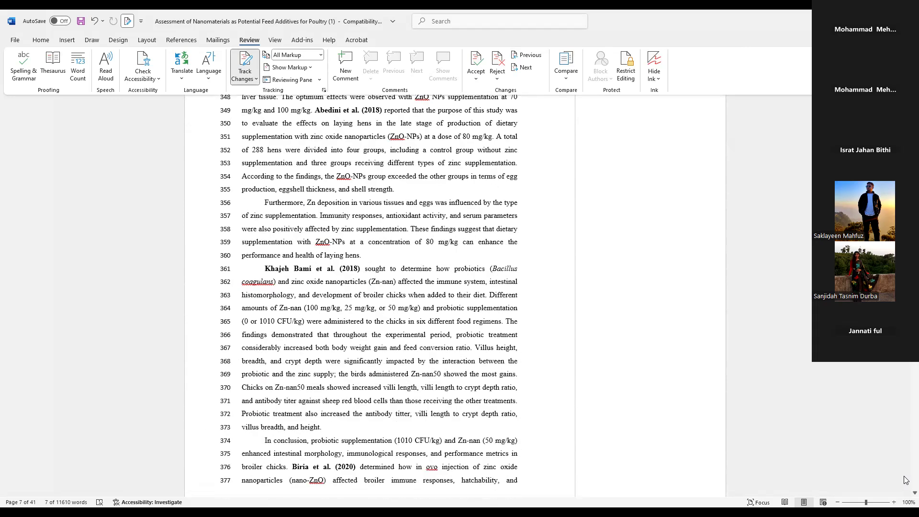
pyautogui.scroll(-20, 905, 480)
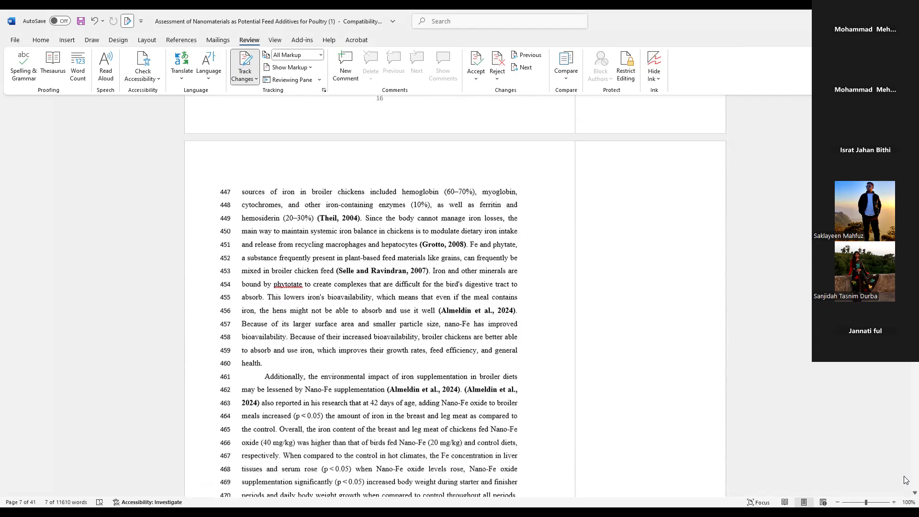
pyautogui.scroll(-3, 906, 480)
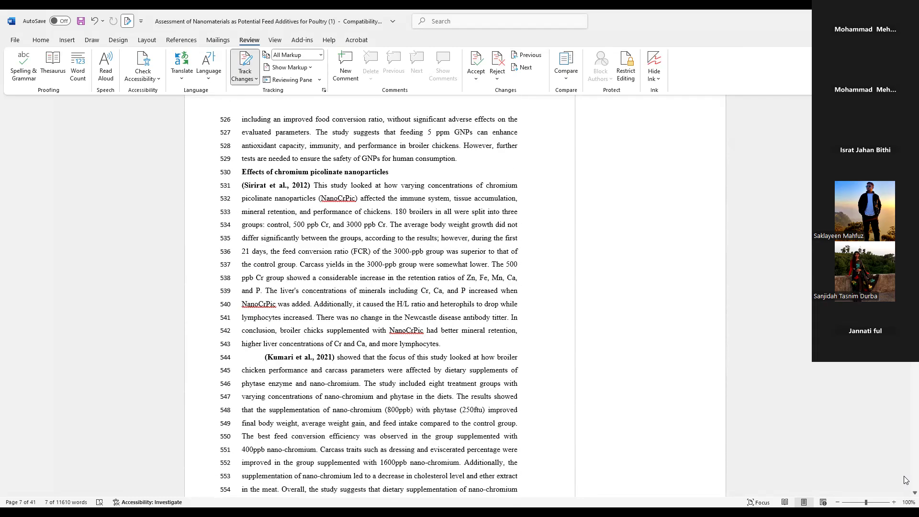
pyautogui.scroll(-20, 905, 480)
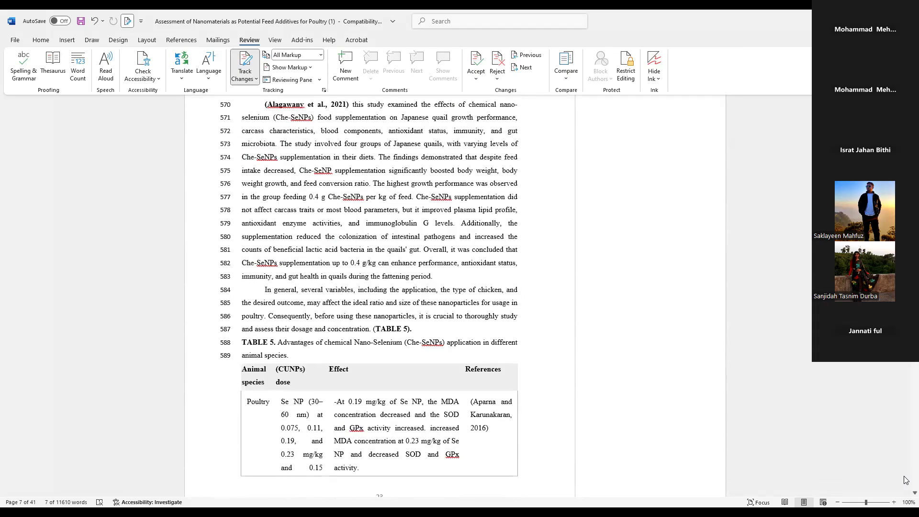
pyautogui.scroll(-20, 905, 480)
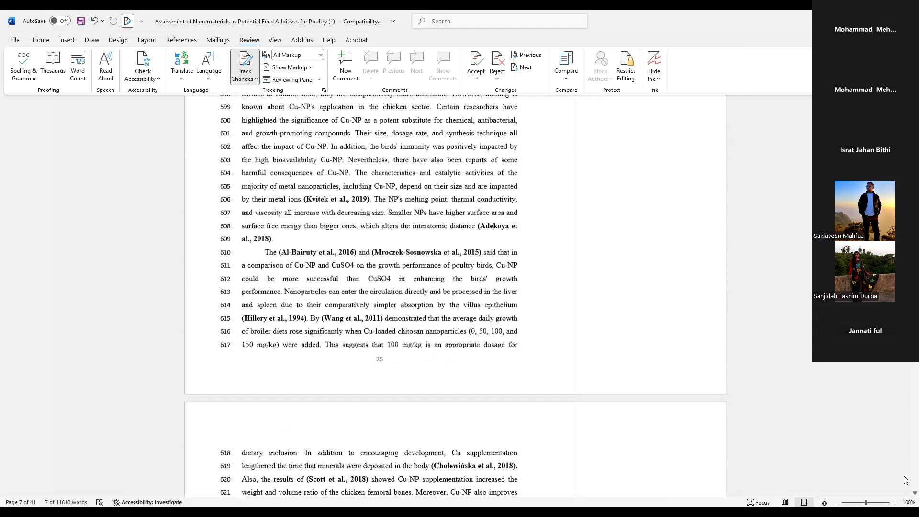
# Examine the numbered reference list at the end of the manuscript, up to the entries around 44 to 54
pyautogui.scroll(-20, 906, 480)
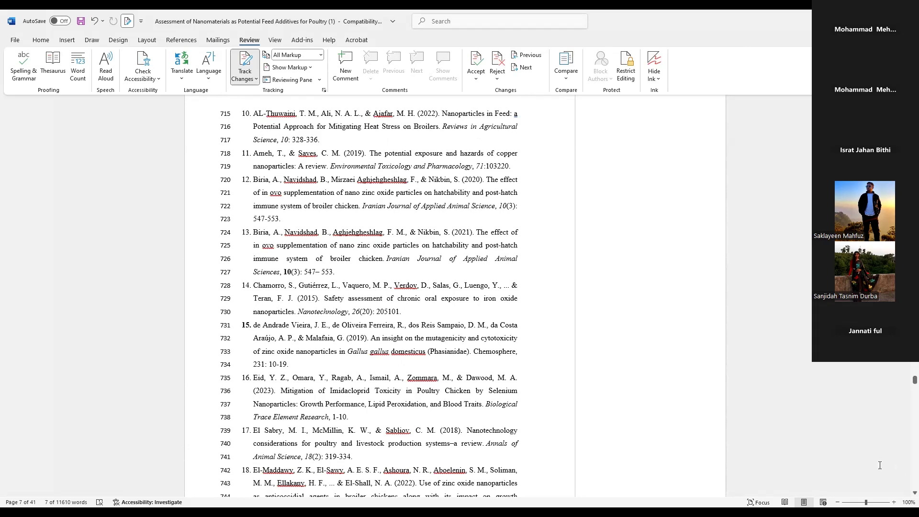
pyautogui.scroll(3, 307, 252)
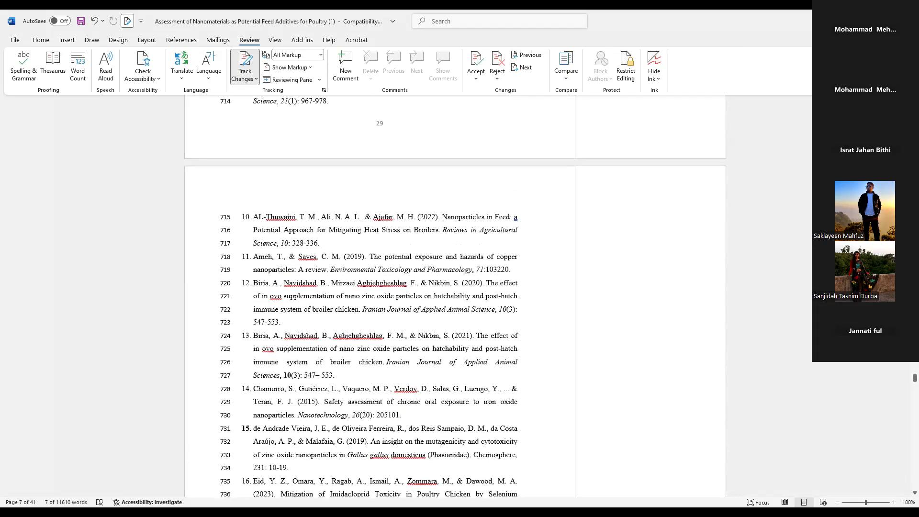
pyautogui.scroll(-20, 905, 490)
pyautogui.scroll(-20, 905, 489)
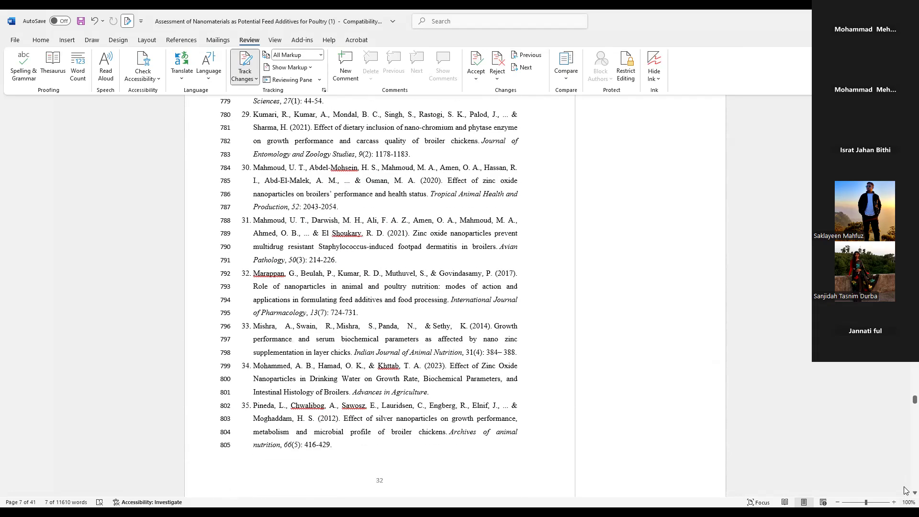
pyautogui.scroll(-5, 905, 490)
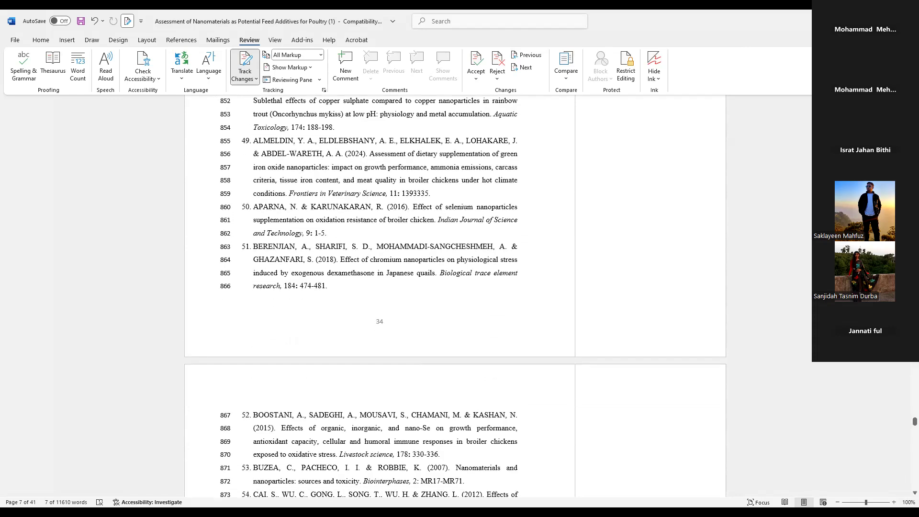
pyautogui.scroll(5, 455, 296)
pyautogui.scroll(3, 251, 196)
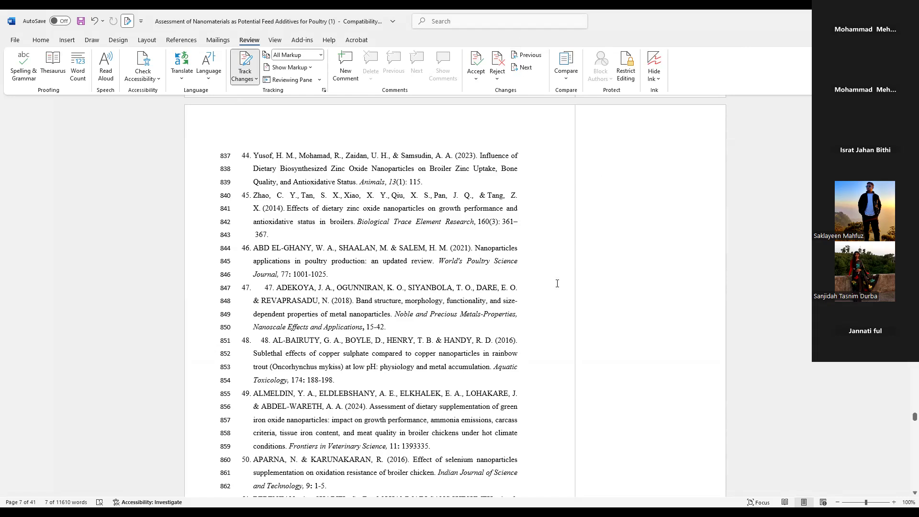
pyautogui.rightClick(643, 231)
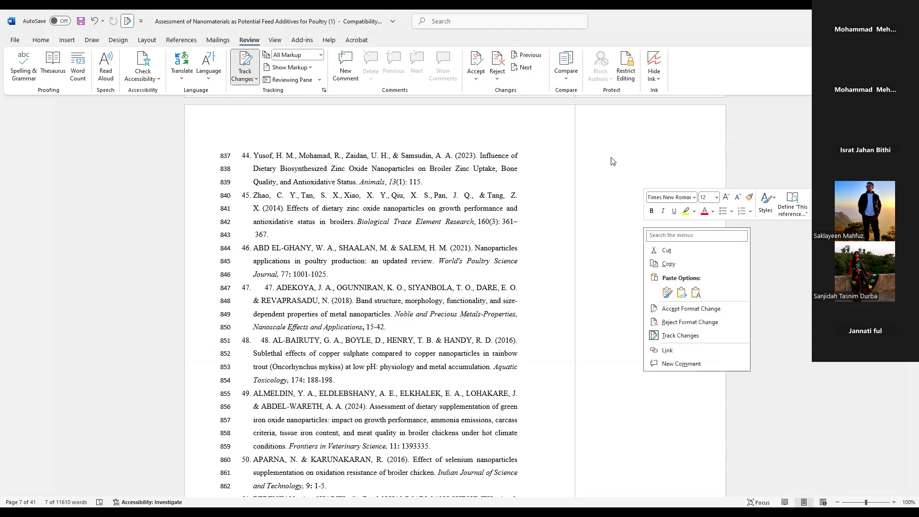
pyautogui.click(540, 24)
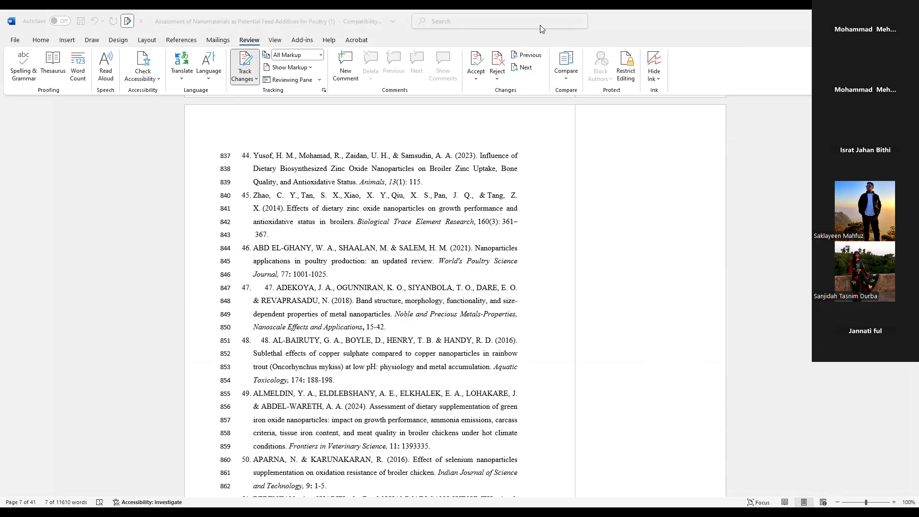